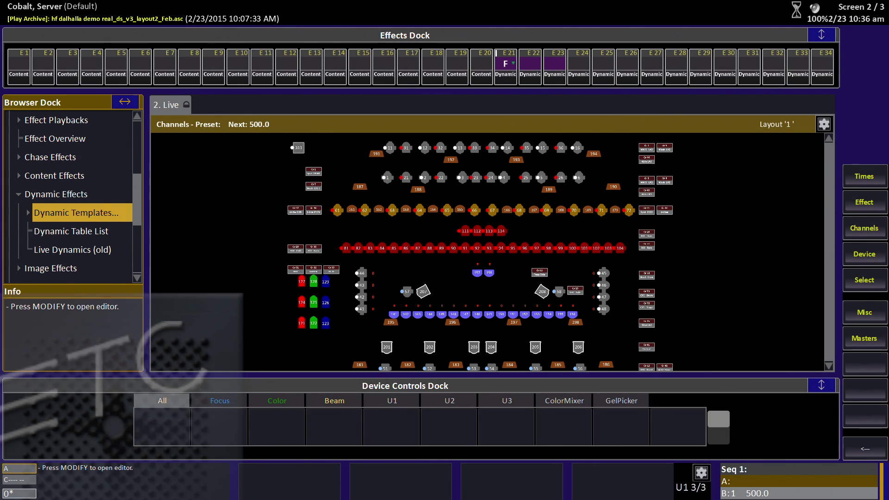
key(Return)
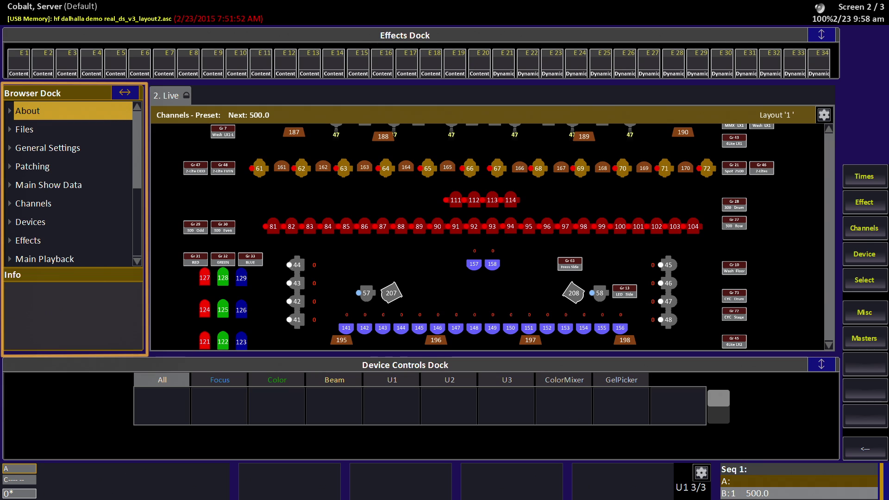
- Expand the Effects node in the browser and open its Dynamic Effects branch
click(46, 240)
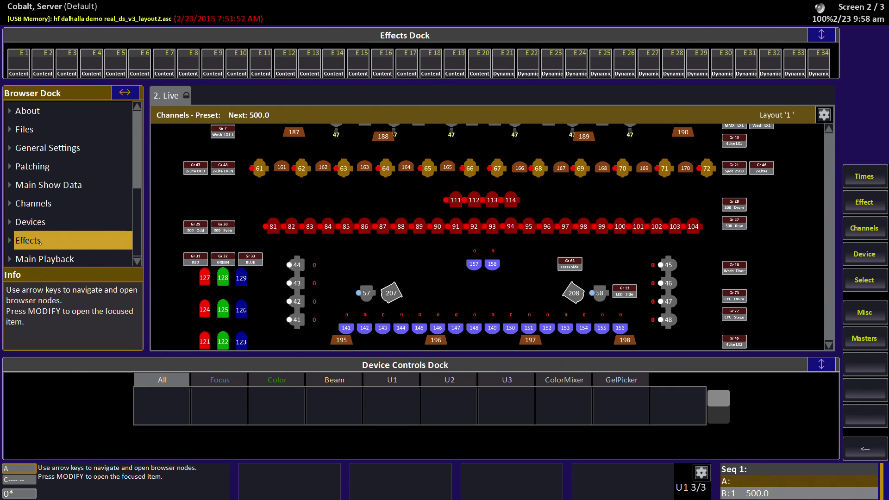
key(Right)
key(Down)
key(Down)
key(Down)
key(Down)
key(Down)
key(Down)
key(Right)
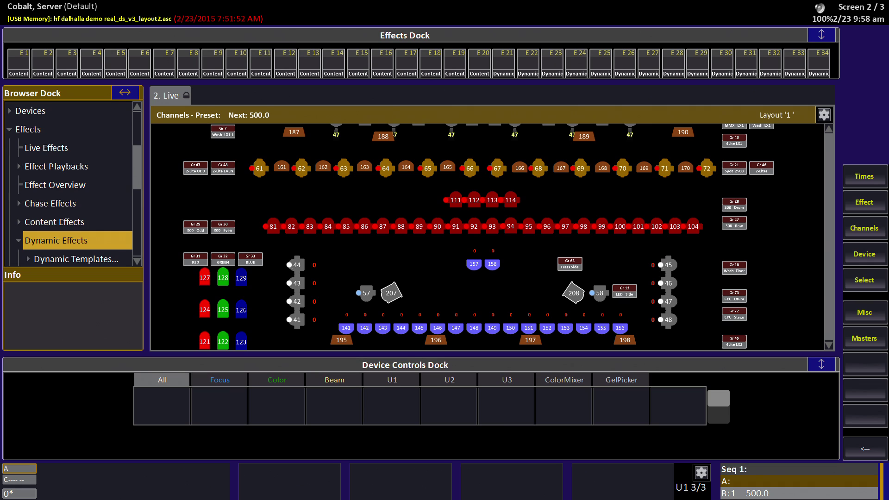
- Expand the Dynamic Templates node under Dynamic Effects and open the Dynamic Templates editor
key(Down)
key(Down)
key(Down)
key(Down)
key(Up)
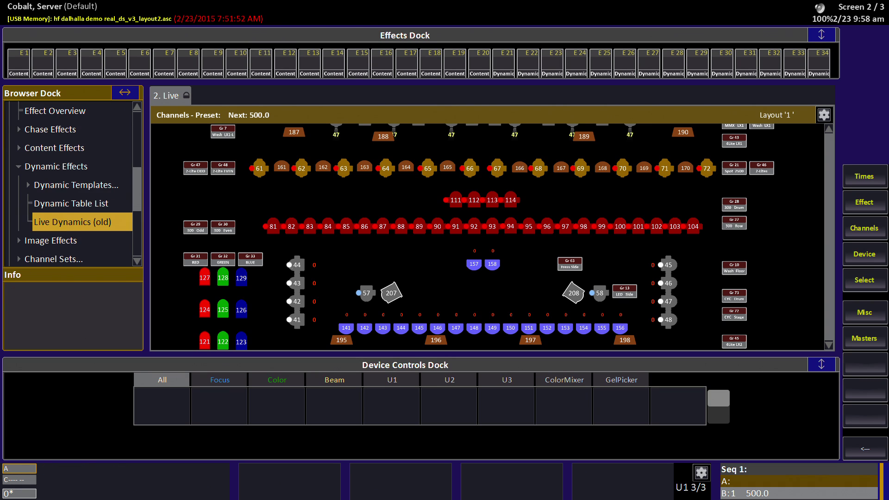
key(Up)
key(Up)
key(Up)
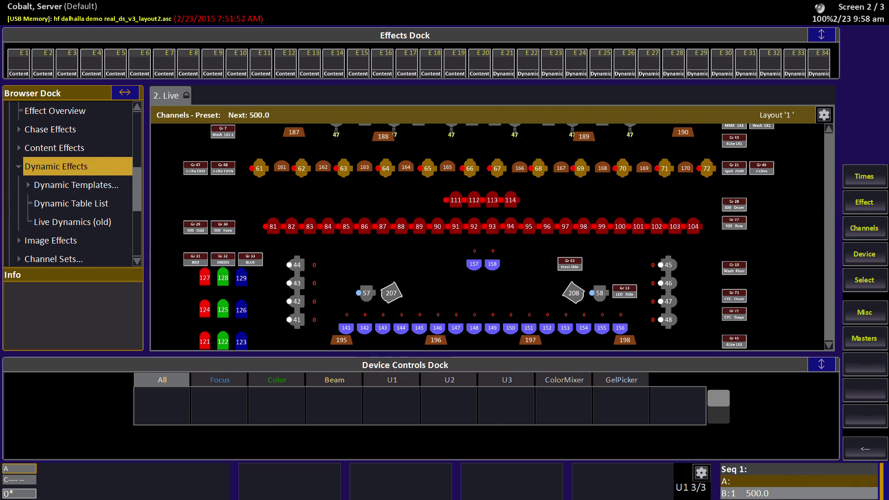
key(Down)
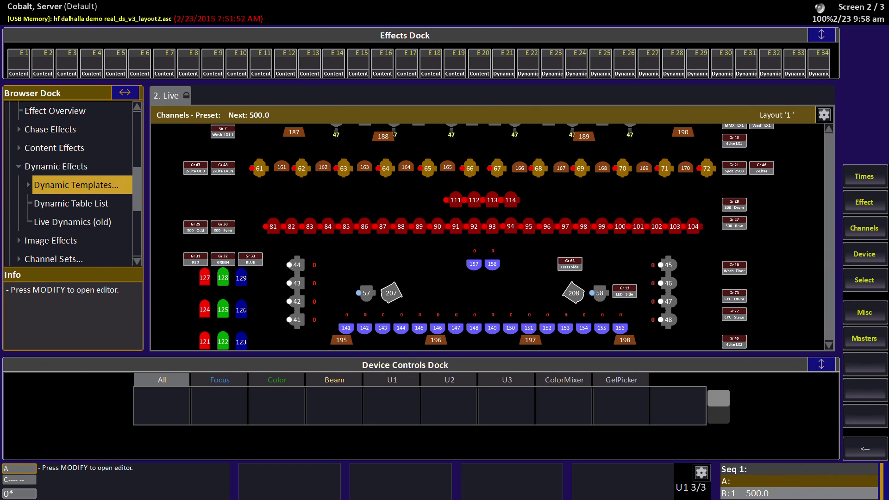
key(Right)
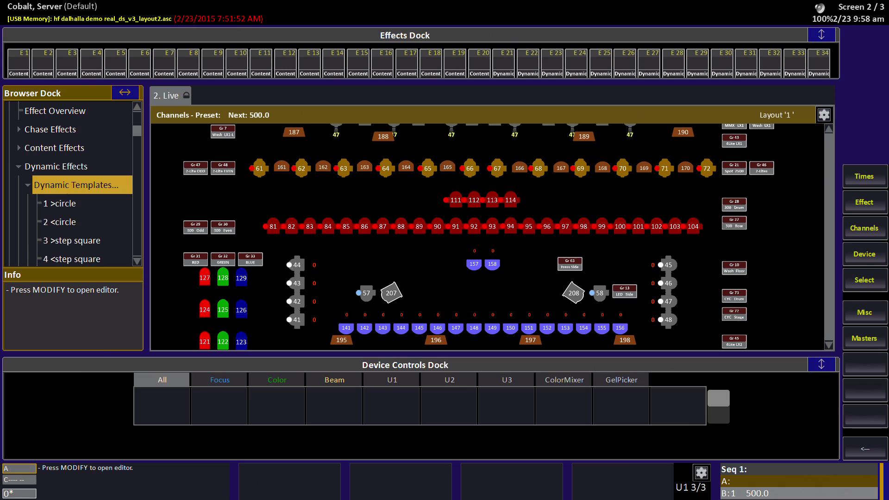
key(Return)
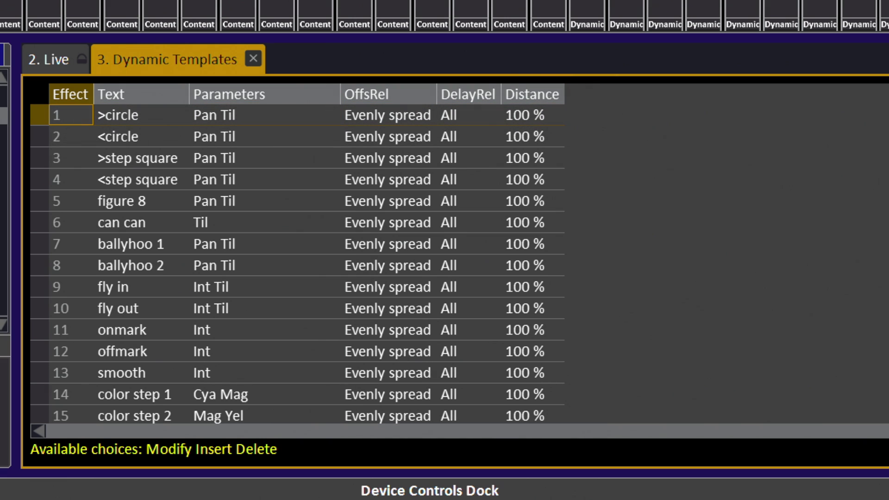
- Examine the text, parameters, offset relation, delay relation and distance columns of the >circle template
click(141, 115)
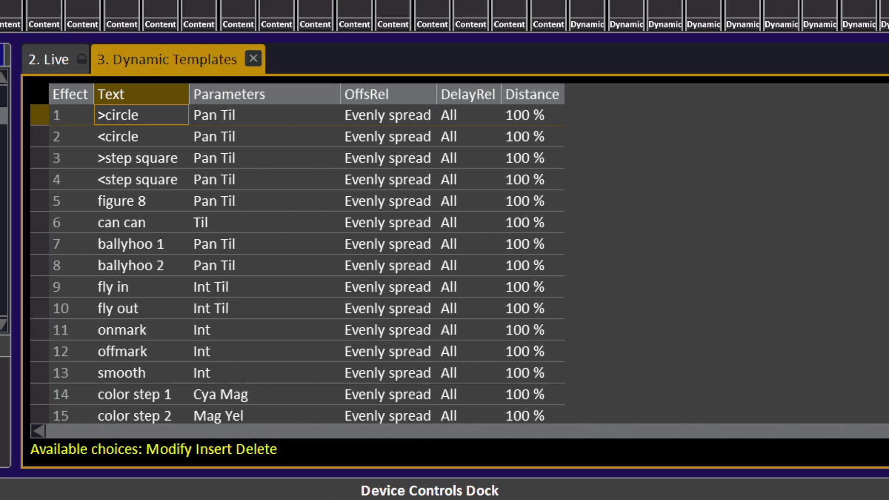
click(264, 115)
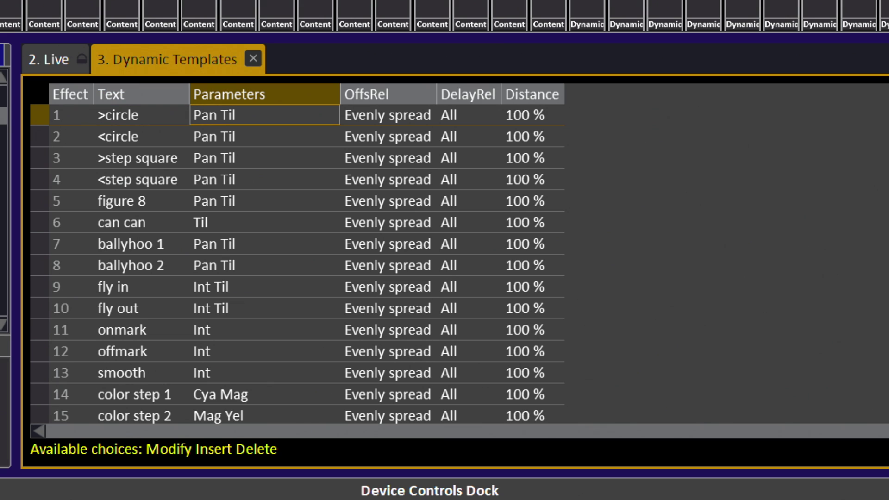
click(389, 114)
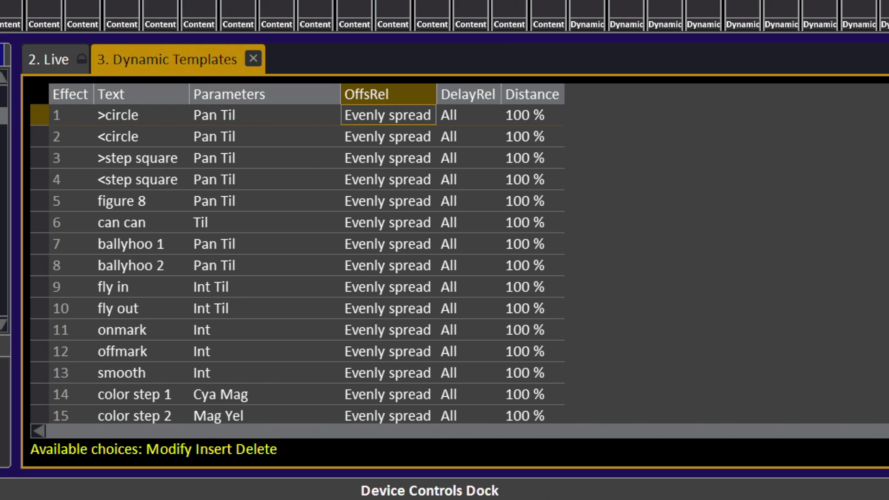
click(469, 115)
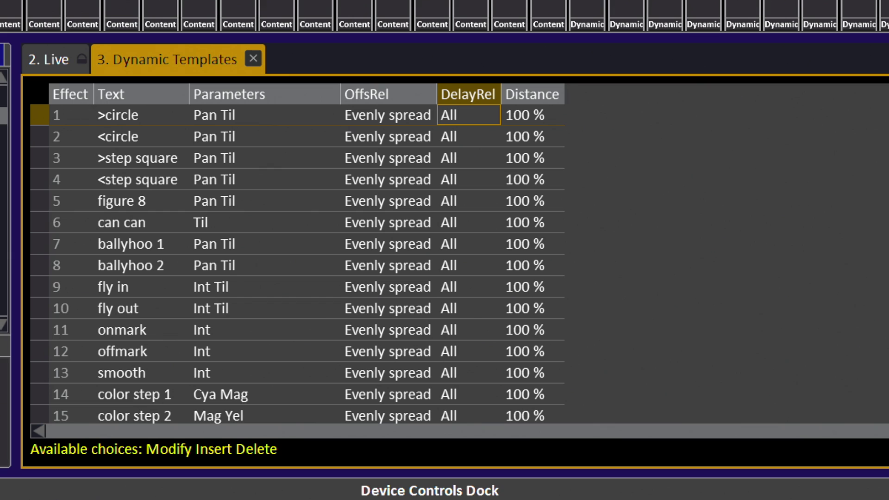
click(532, 115)
click(469, 115)
click(388, 114)
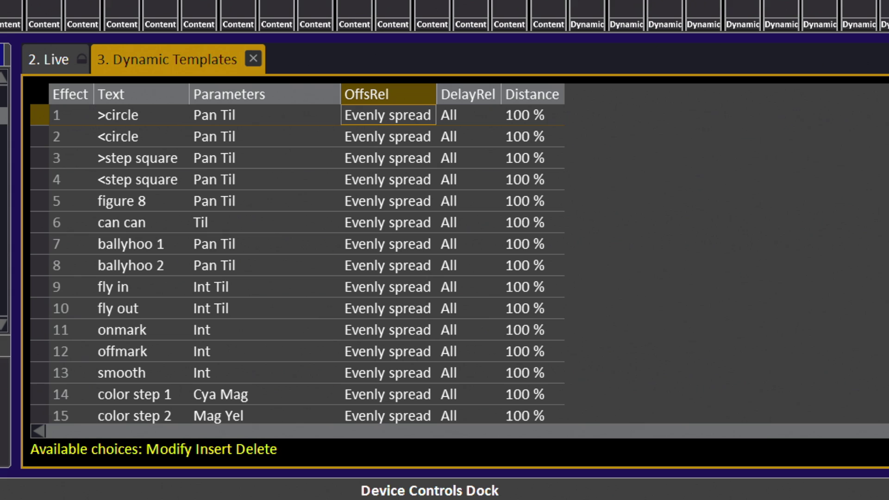
key(Left)
key(Left)
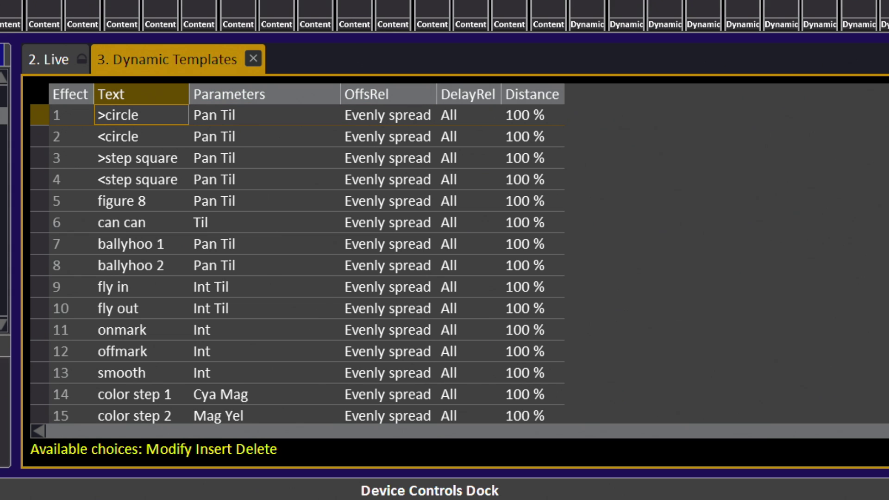
key(Right)
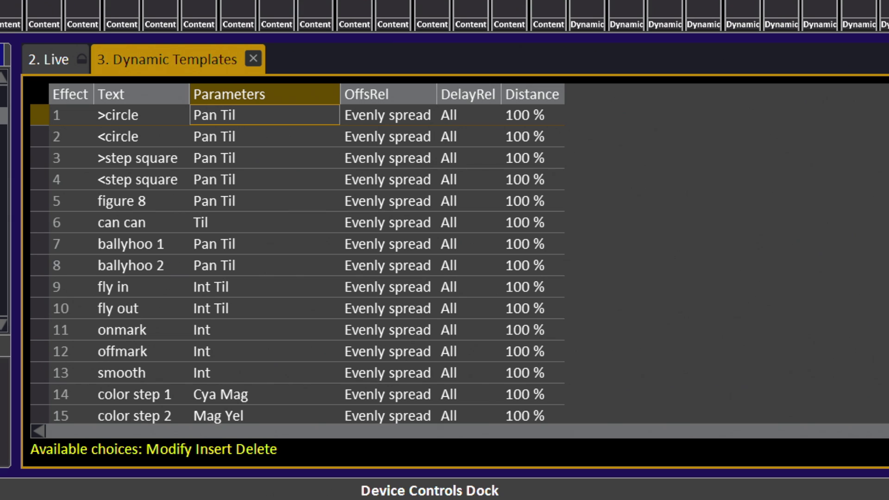
- Open the >circle template in its editor, examine the Pan and Tilt table, delay, offset, size, rate and wait settings, and leave the editors
key(Return)
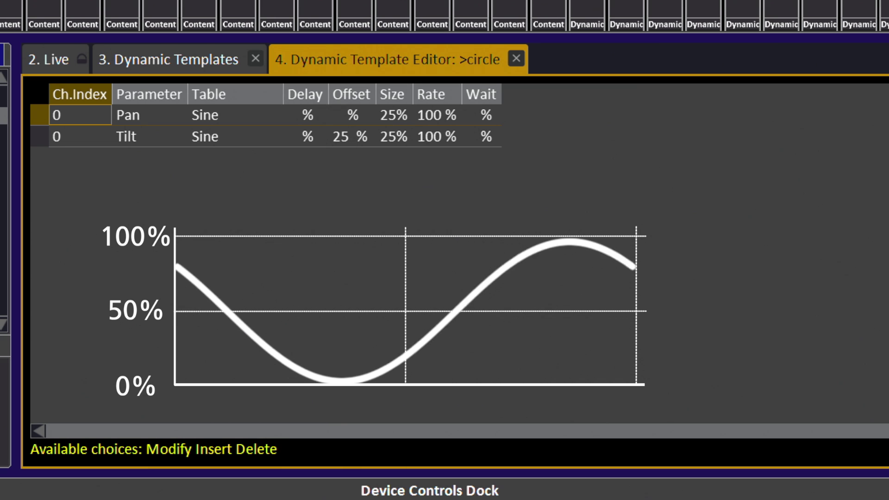
key(Right)
key(Right)
key(Right)
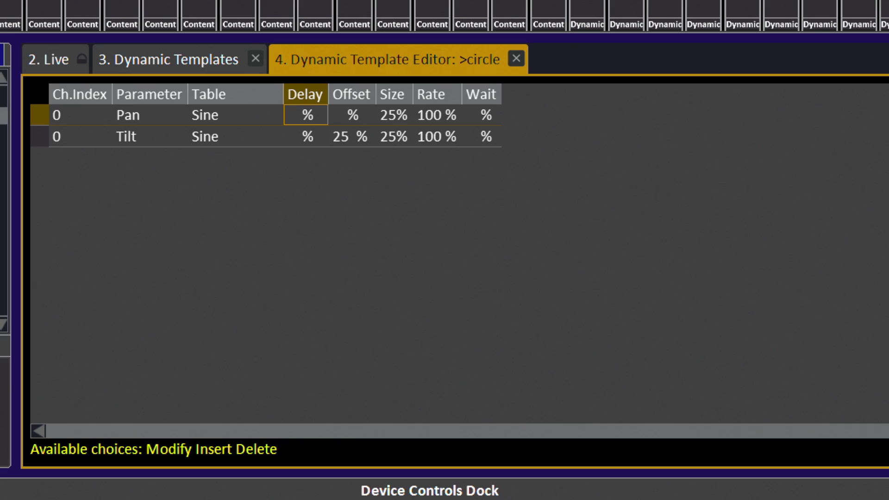
key(Right)
key(Right)
key(Right)
key(Right)
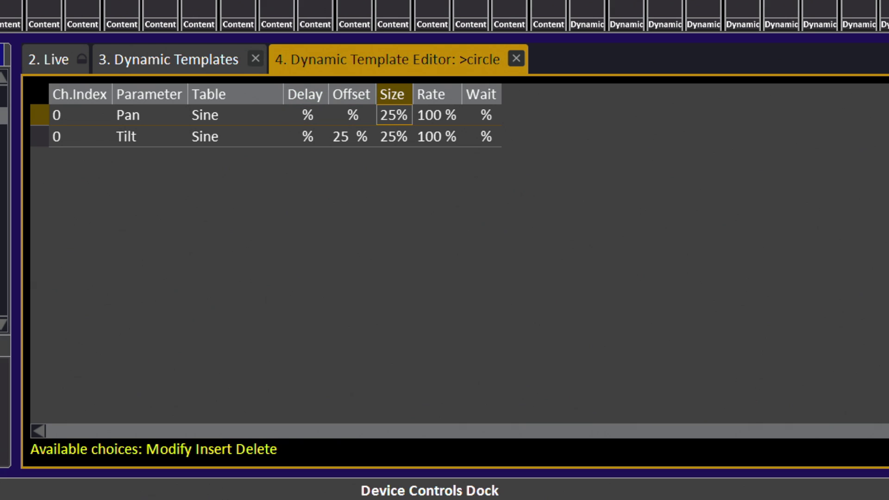
key(Left)
key(Left)
key(Left)
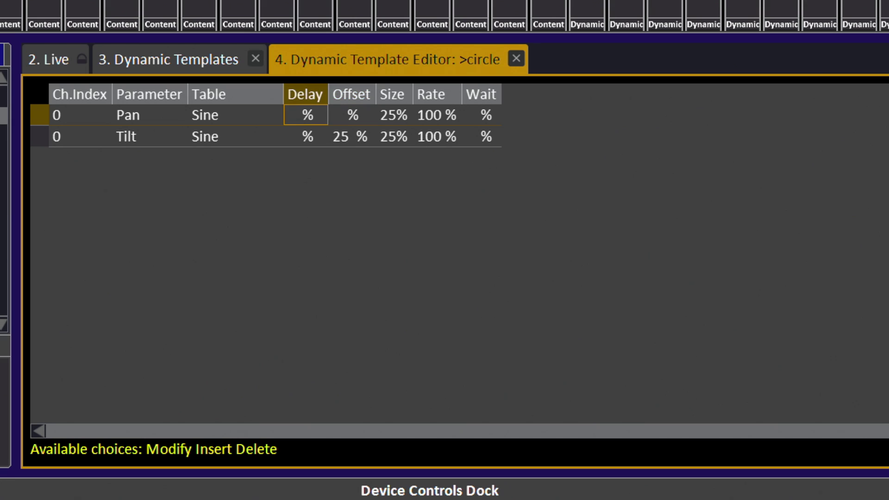
click(352, 114)
click(352, 137)
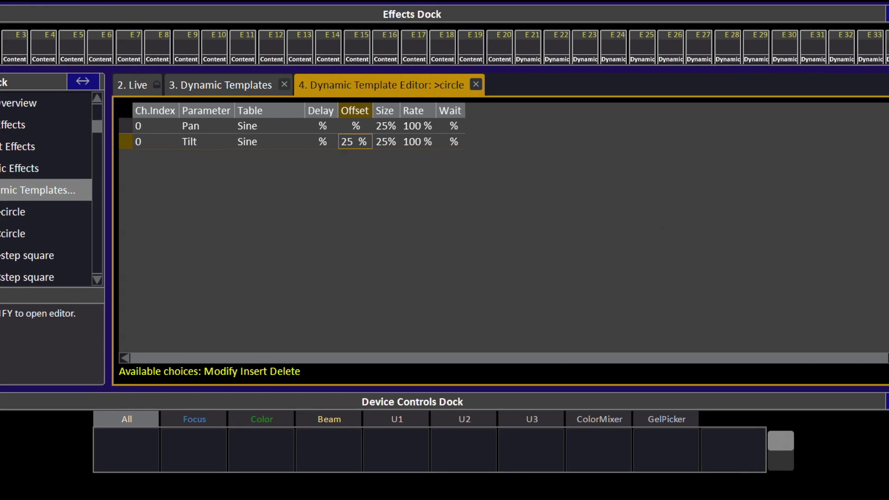
key(Escape)
key(Escape)
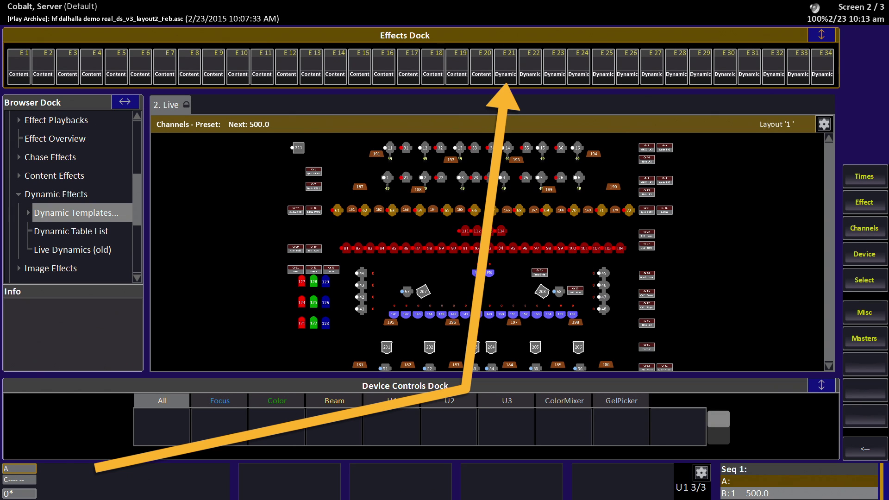
- Select dynamic effect 21 and set its channel source to Group, using group 1 Spot MMX
click(508, 63)
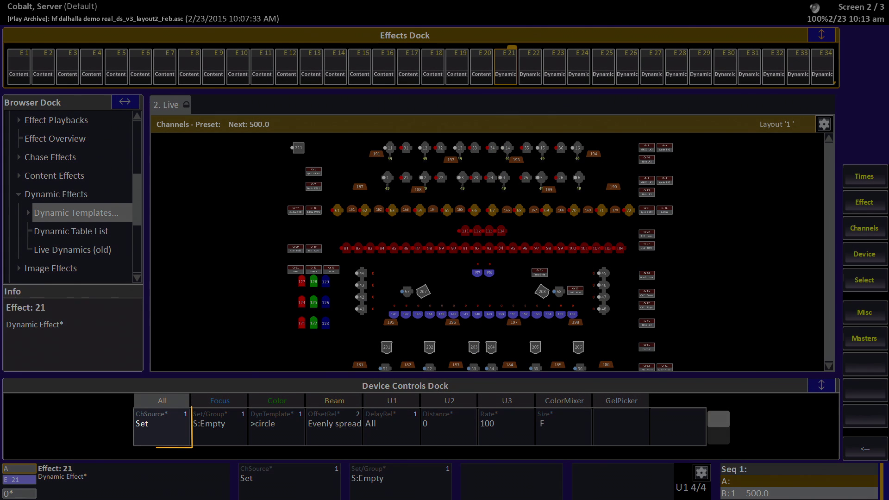
click(158, 429)
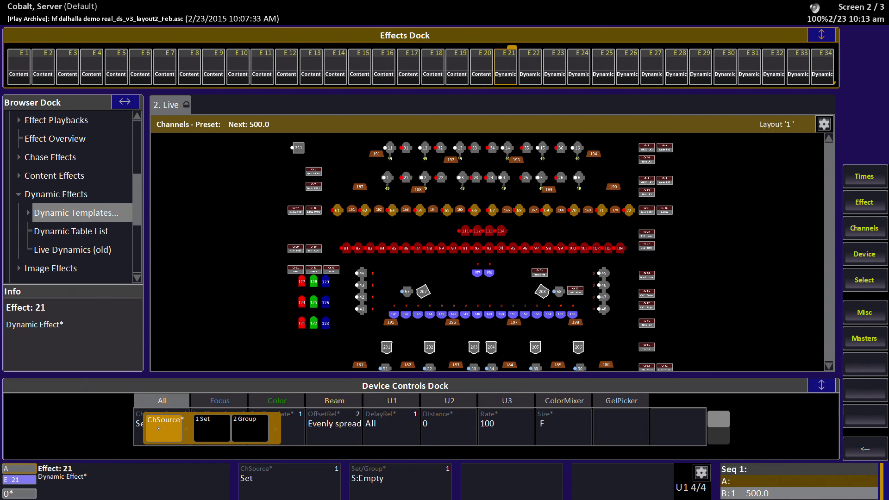
click(250, 428)
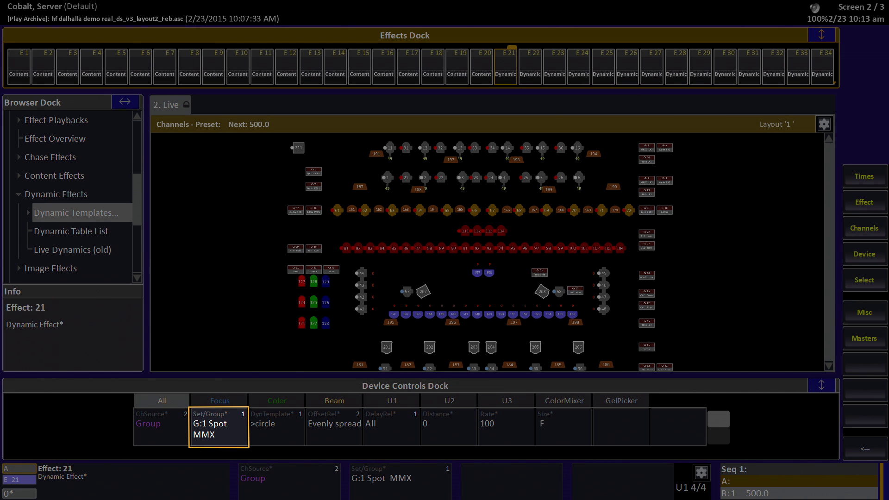
click(219, 427)
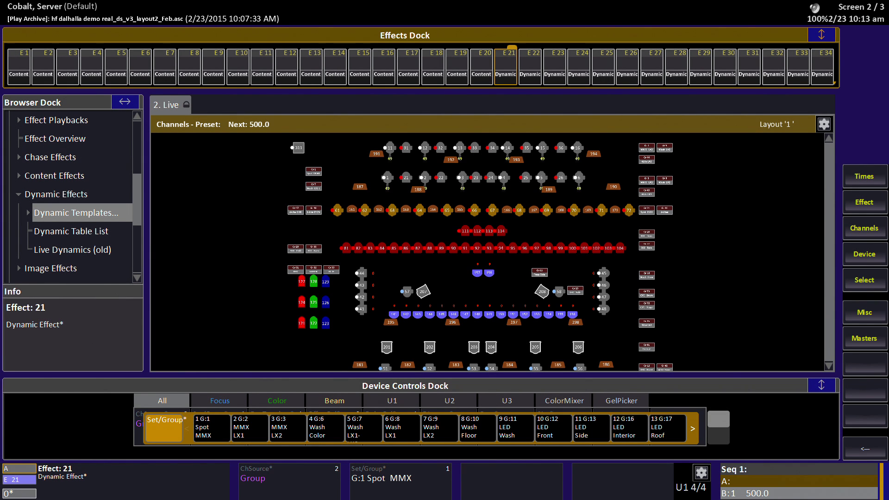
key(1)
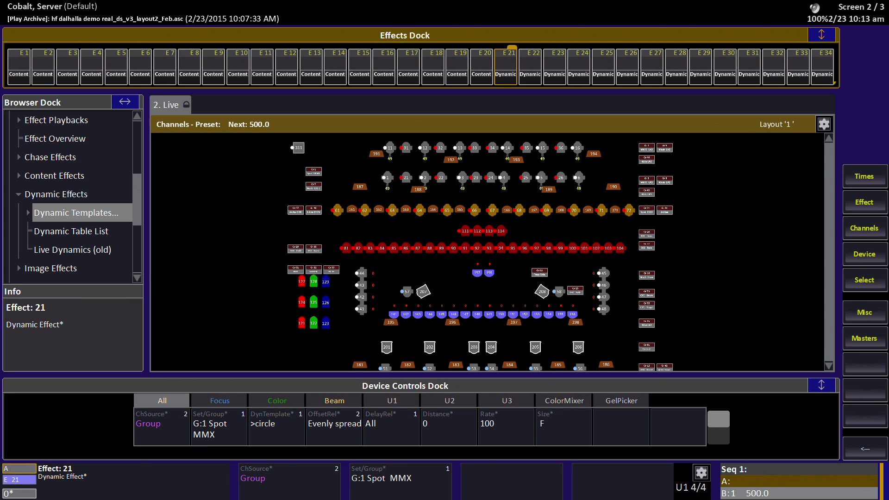
- Review effect 21's available dynamic templates and its offset, delay, distance, rate and size settings
click(275, 427)
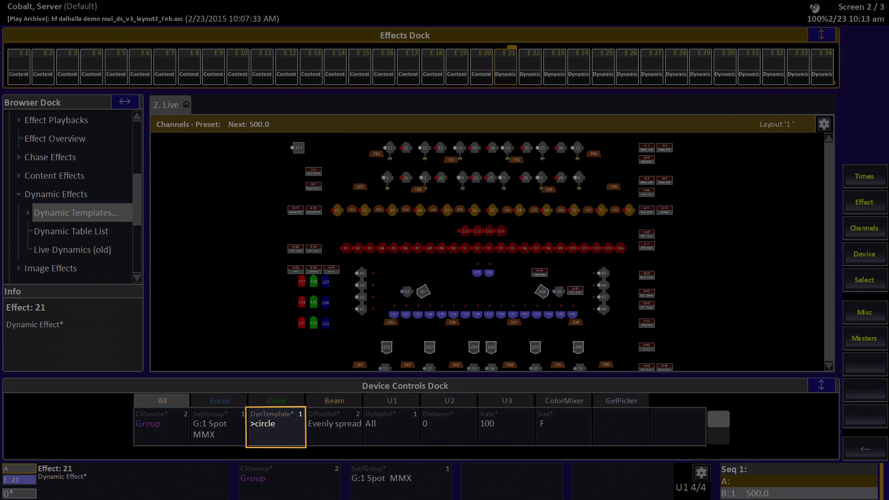
key(Escape)
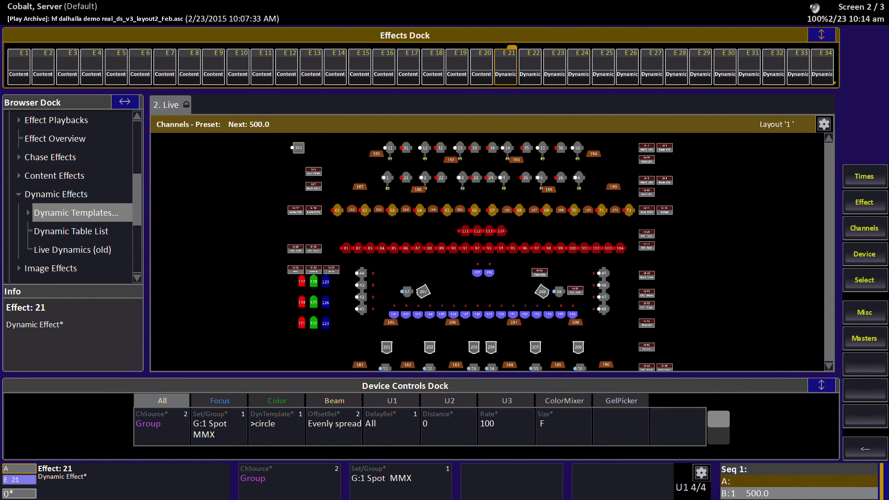
click(271, 429)
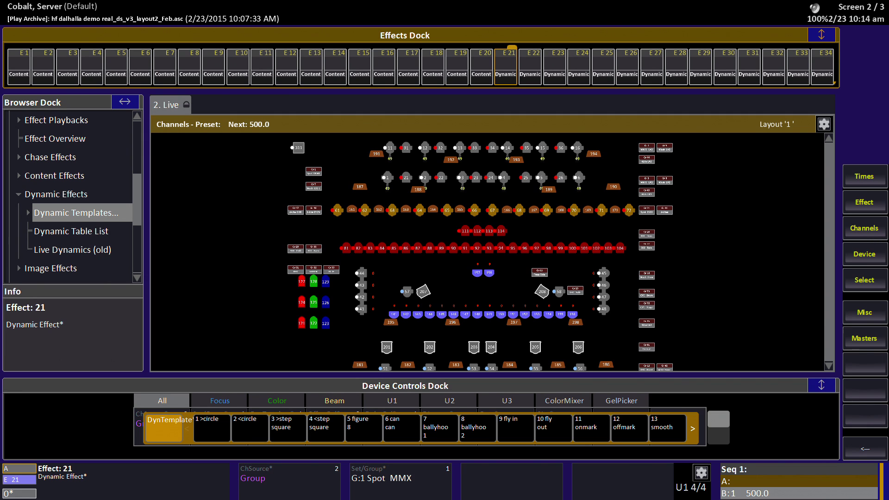
key(Escape)
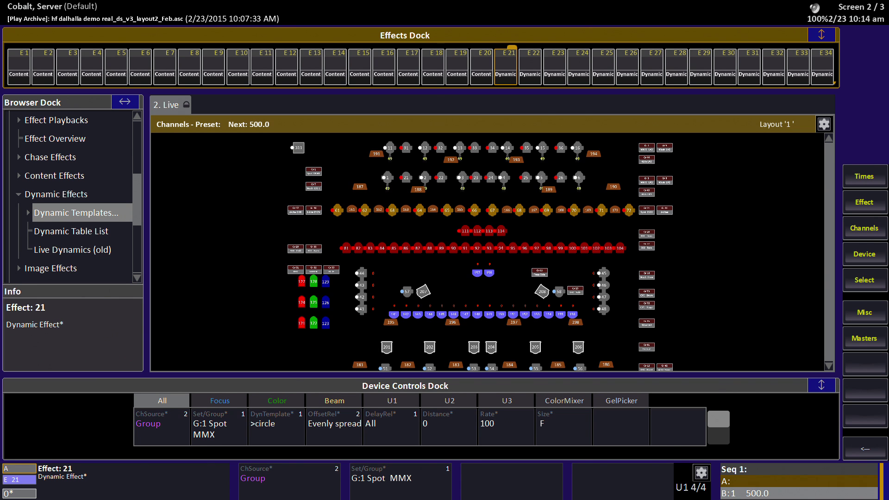
click(393, 427)
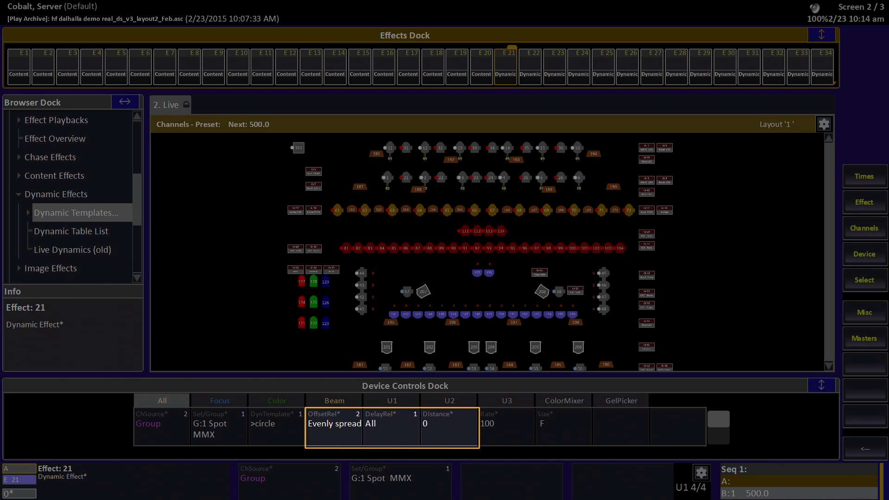
click(507, 427)
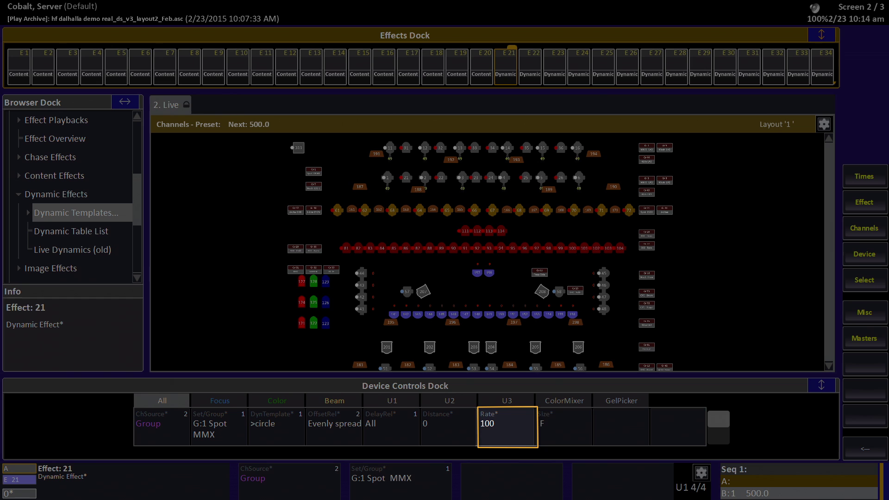
click(564, 427)
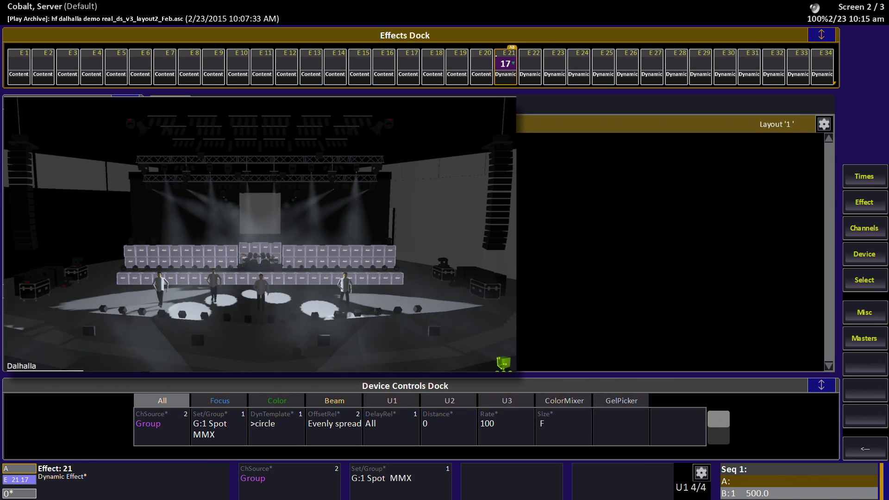
- Try the smooth and onmark templates on running effect 21, ending with template 12 offmark
key(Tab)
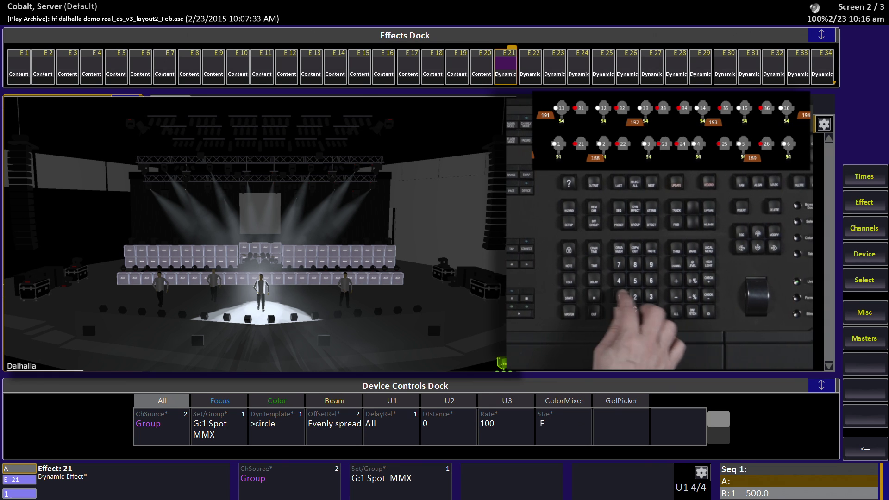
click(274, 436)
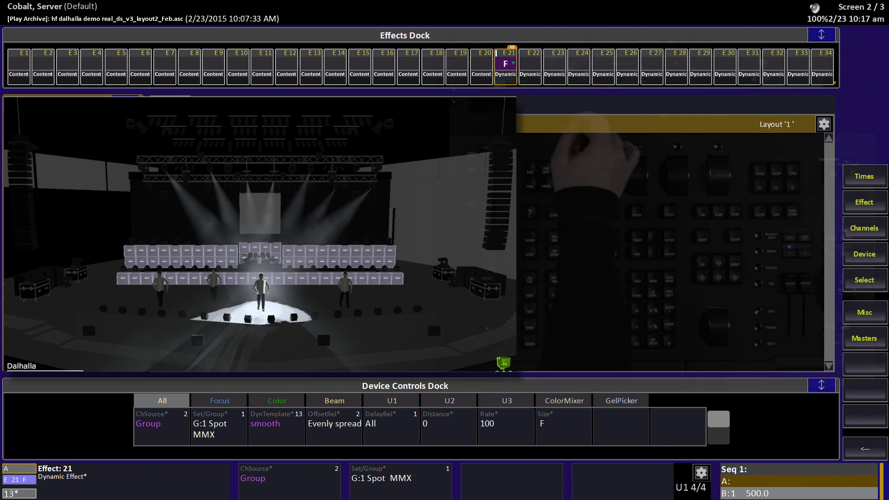
click(273, 427)
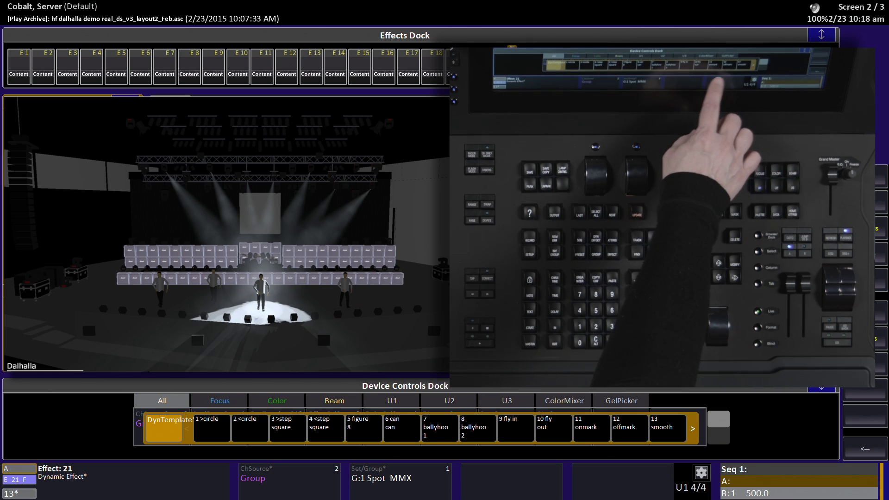
click(591, 428)
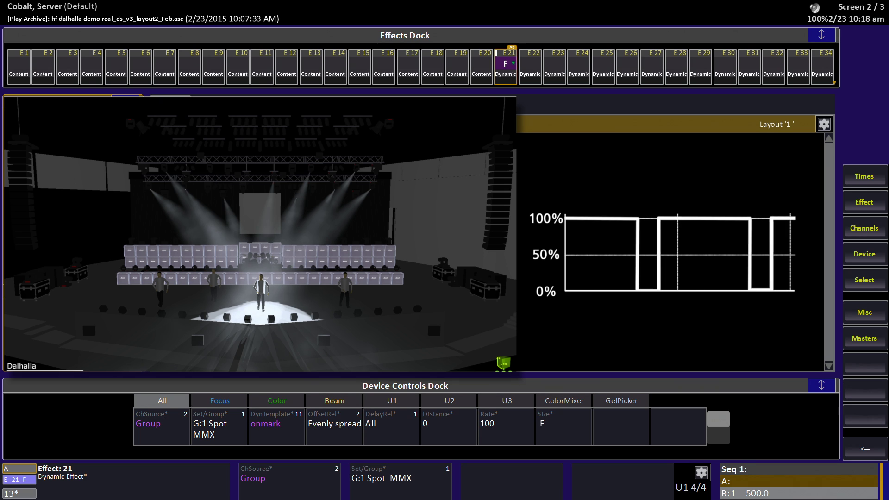
click(272, 439)
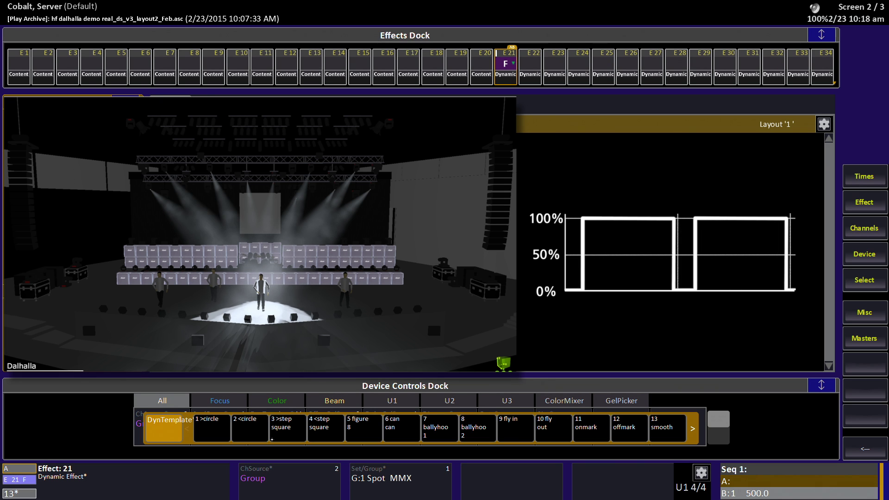
click(626, 439)
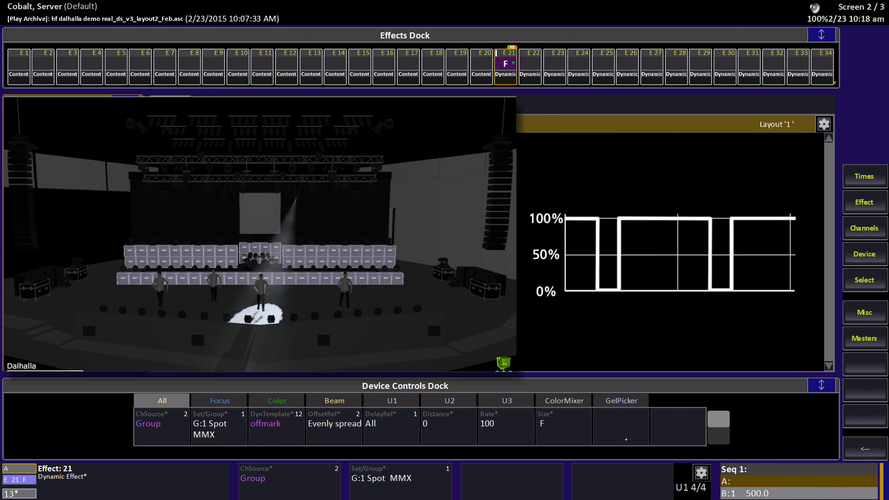